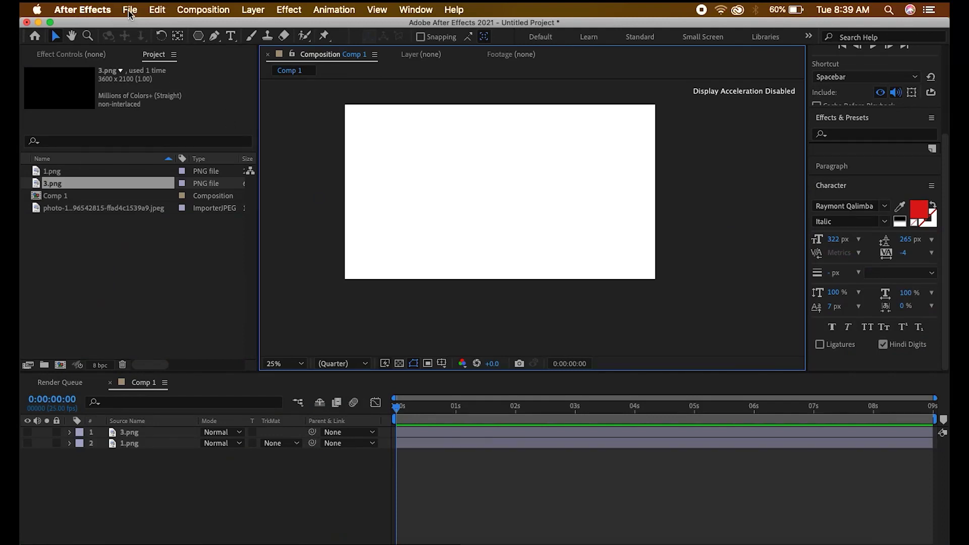
- Open the Import File dialog from File > Import > File
{"action": "left_click", "coordinate": [129, 14]}
{"action": "left_click", "coordinate": [266, 63]}
{"action": "left_click", "coordinate": [129, 10]}
{"action": "mouse_move", "coordinate": [196, 168]}
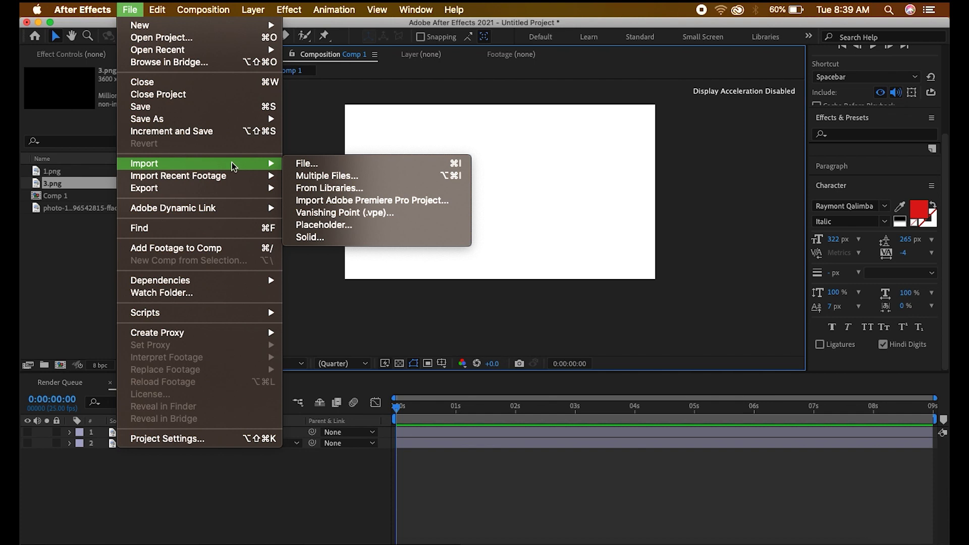
{"action": "left_click", "coordinate": [311, 168]}
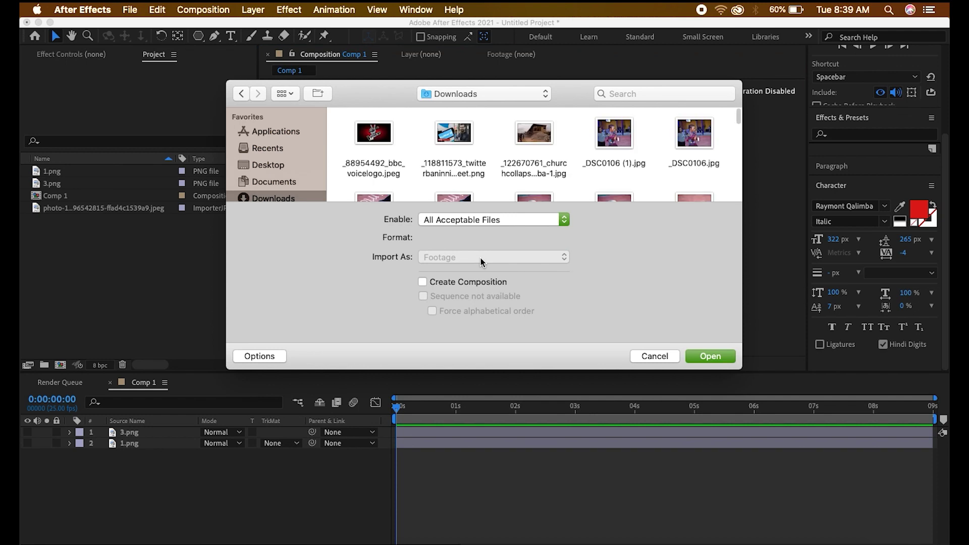
- Scroll through the Enable file-format list to find the Photoshop option
{"action": "left_click", "coordinate": [464, 220]}
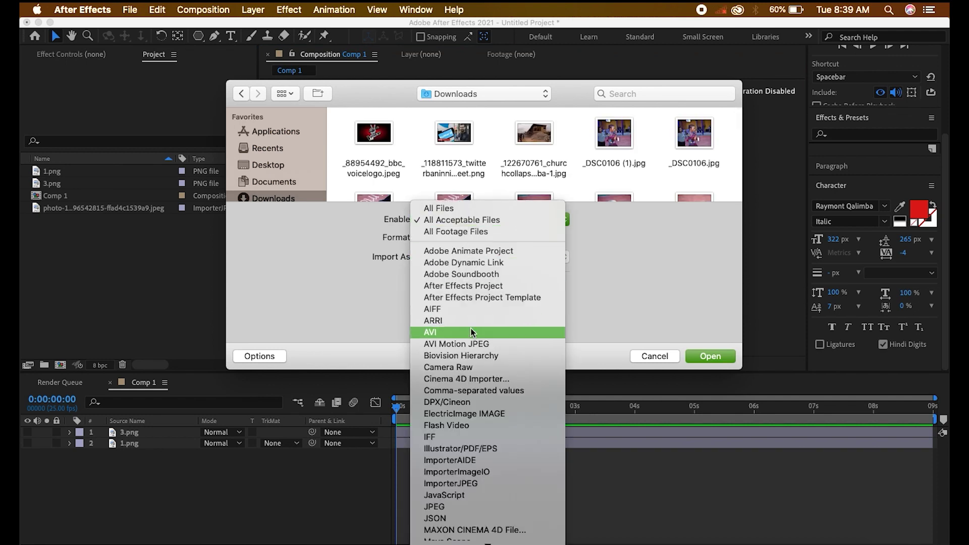
{"action": "scroll", "coordinate": [470, 331], "scroll_direction": "down", "scroll_amount": 5}
{"action": "scroll", "coordinate": [471, 332], "scroll_direction": "down", "scroll_amount": 3}
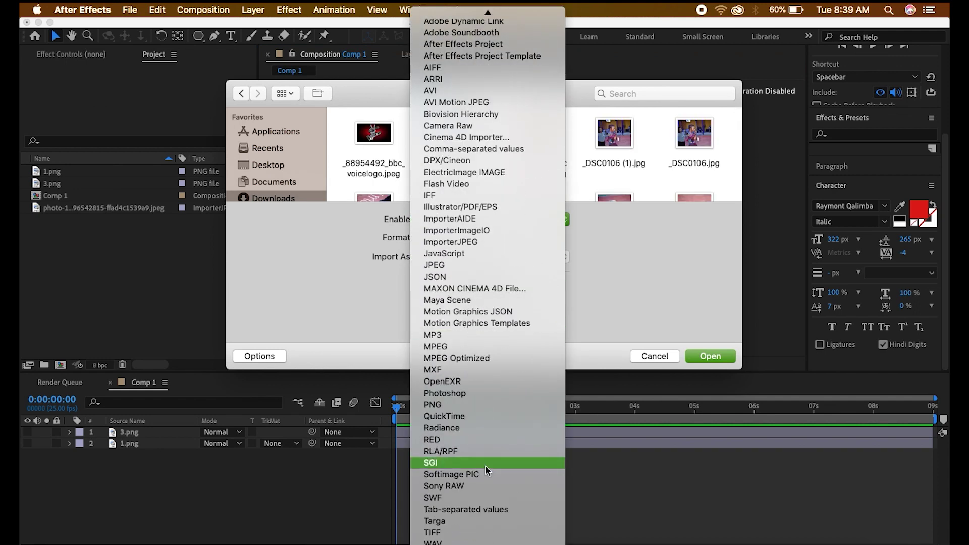
{"action": "left_click", "coordinate": [356, 293]}
{"action": "left_click", "coordinate": [454, 222]}
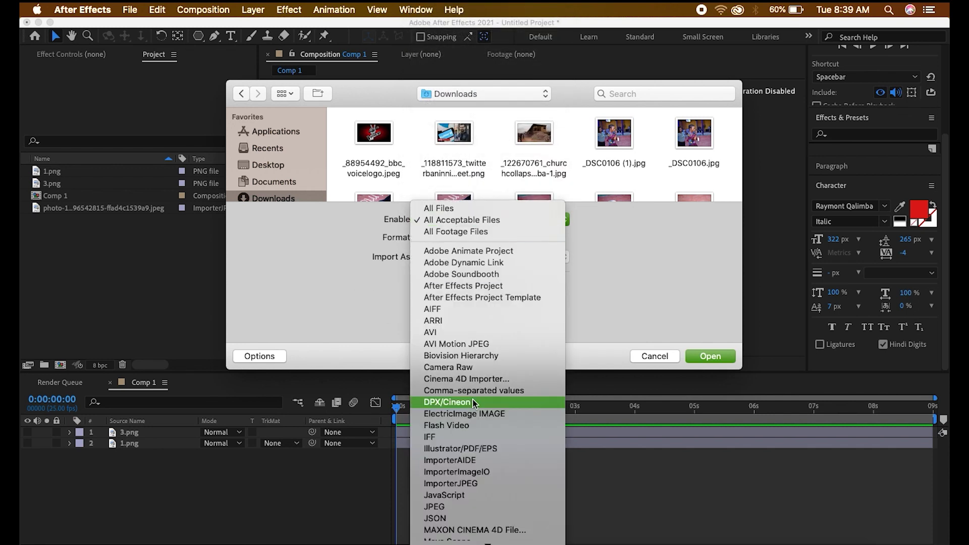
{"action": "scroll", "coordinate": [473, 402], "scroll_direction": "down", "scroll_amount": 8}
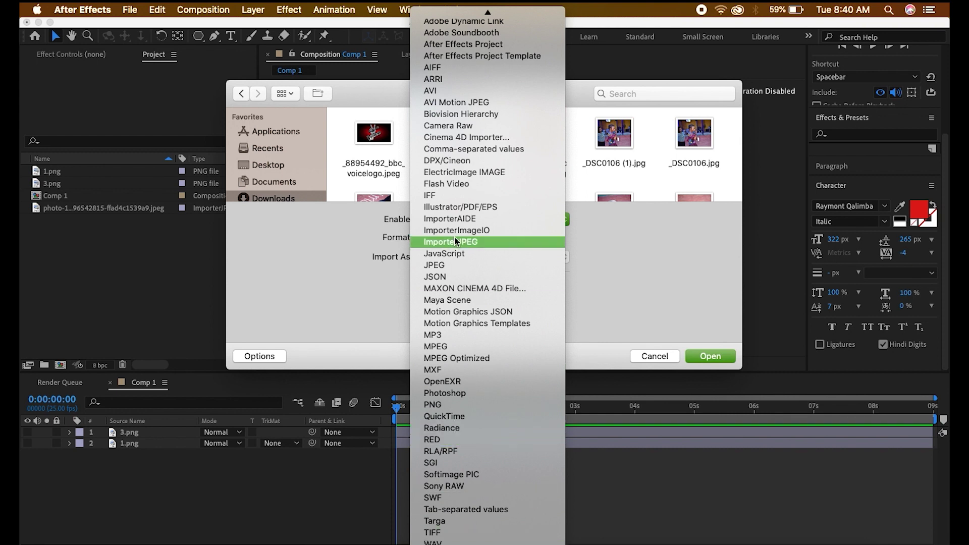
- Filter to Photoshop files and open amake logo.psd for import
{"action": "left_click", "coordinate": [465, 392]}
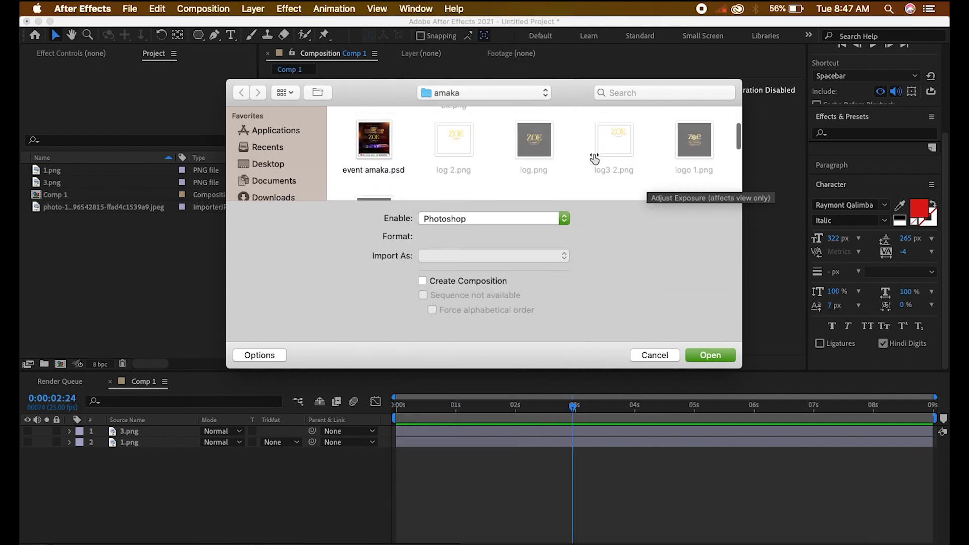
{"action": "scroll", "coordinate": [594, 157], "scroll_direction": "down", "scroll_amount": 3}
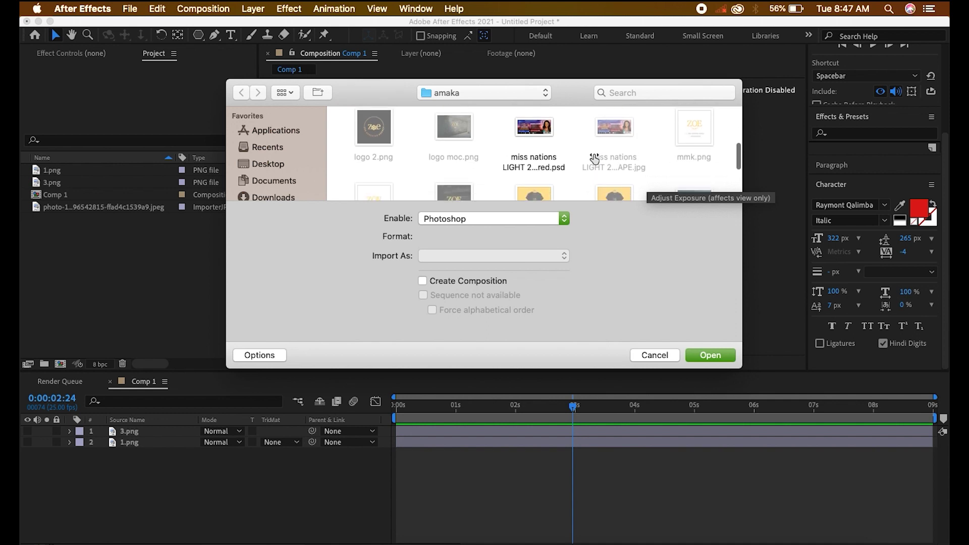
{"action": "scroll", "coordinate": [595, 156], "scroll_direction": "up", "scroll_amount": 3}
{"action": "scroll", "coordinate": [683, 155], "scroll_direction": "up", "scroll_amount": 2}
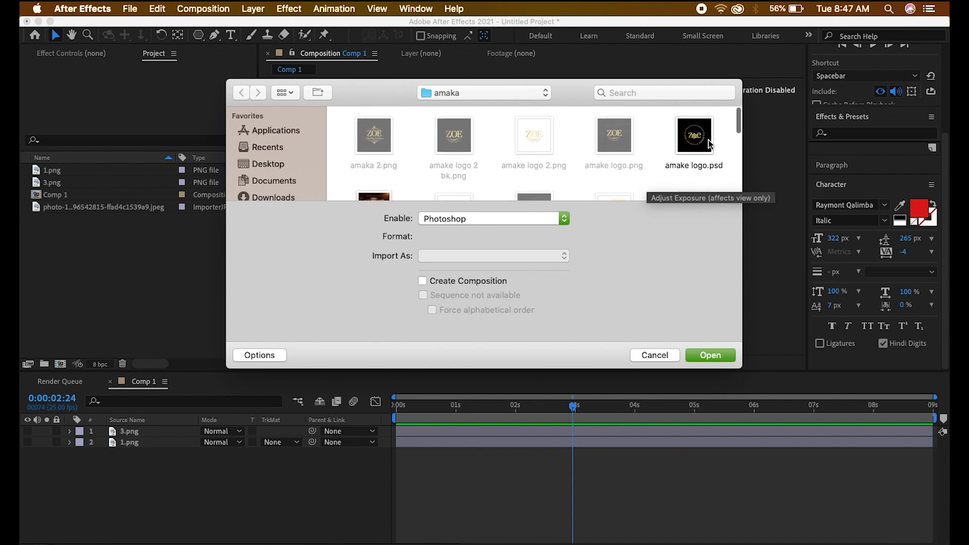
{"action": "left_click", "coordinate": [696, 132]}
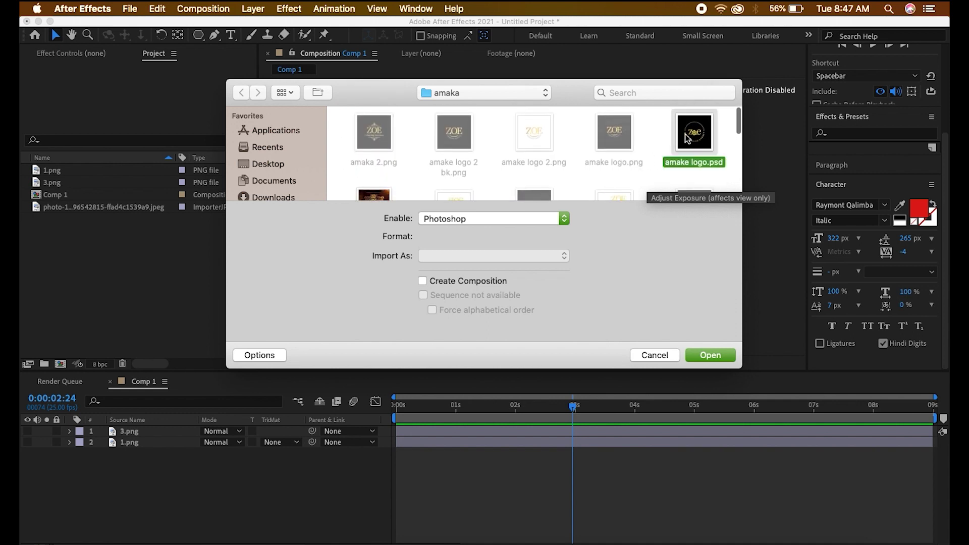
{"action": "left_click", "coordinate": [707, 355]}
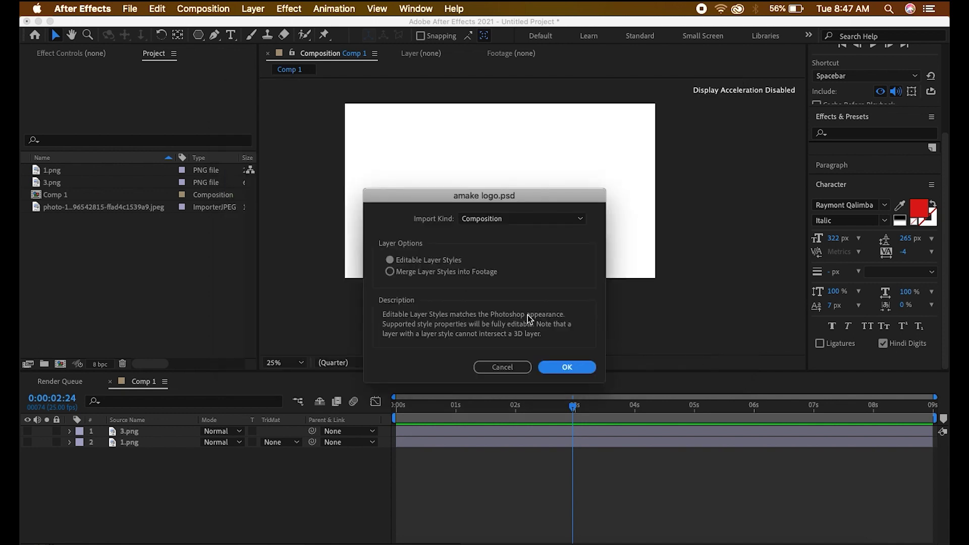
- Set Import Kind to Composition and confirm the import options
{"action": "left_click", "coordinate": [474, 217]}
{"action": "left_click", "coordinate": [484, 233]}
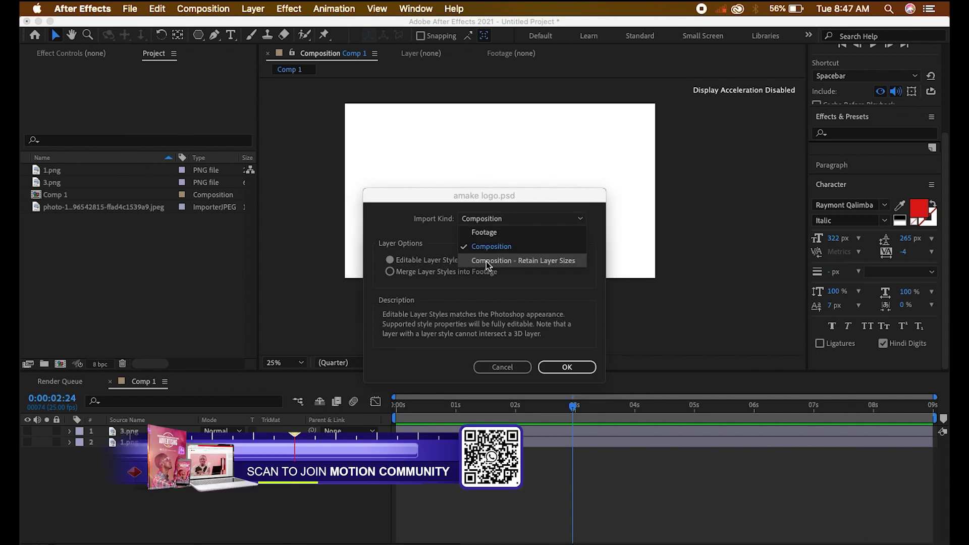
{"action": "left_click", "coordinate": [486, 261]}
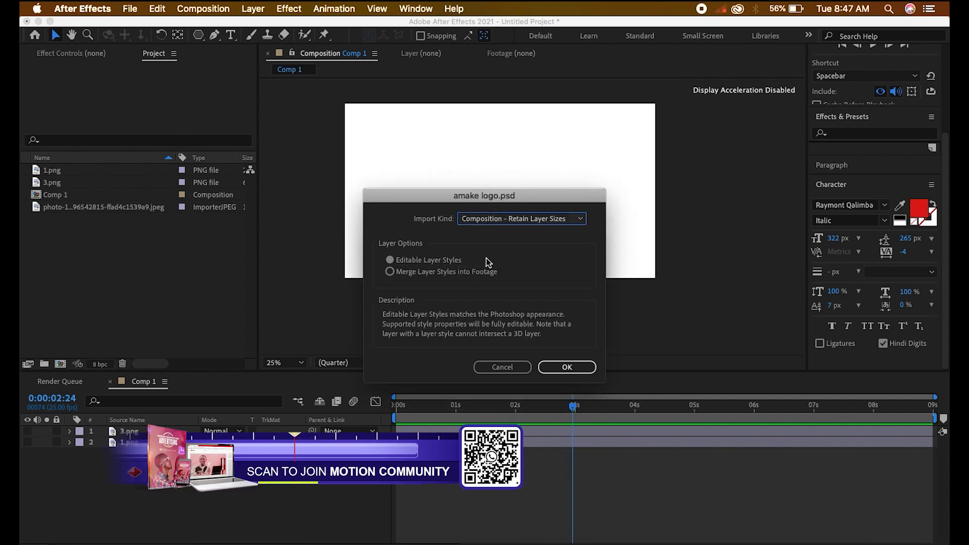
{"action": "left_click", "coordinate": [480, 216]}
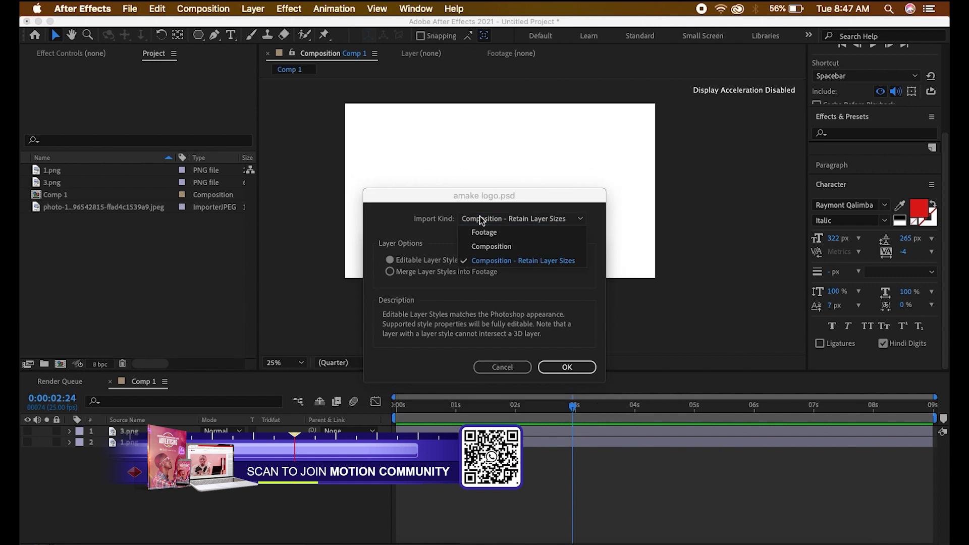
{"action": "left_click", "coordinate": [486, 250]}
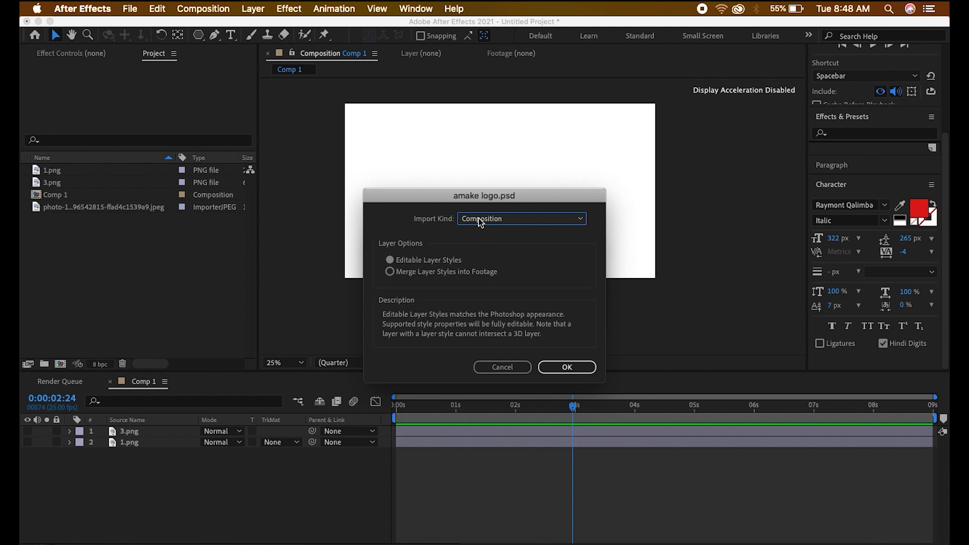
{"action": "left_click", "coordinate": [478, 218]}
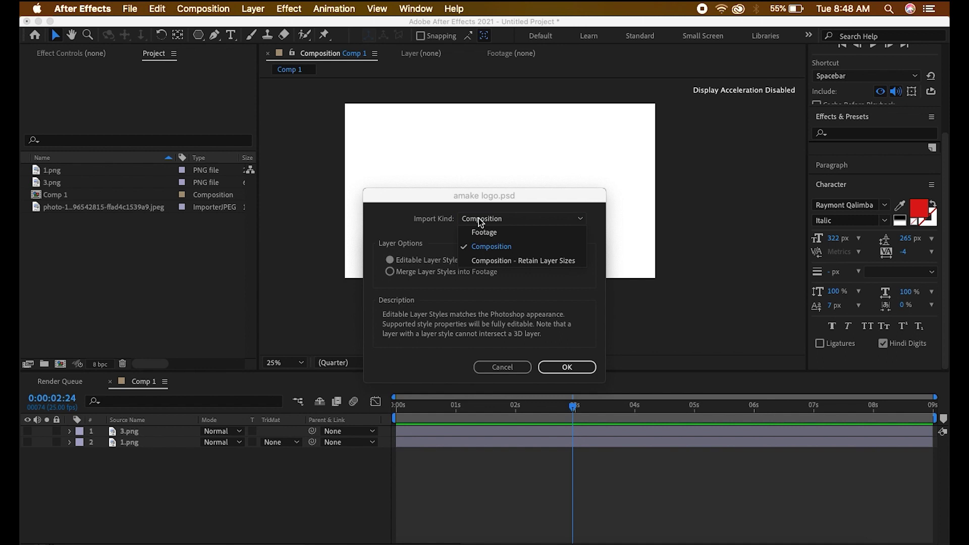
{"action": "left_click", "coordinate": [488, 247]}
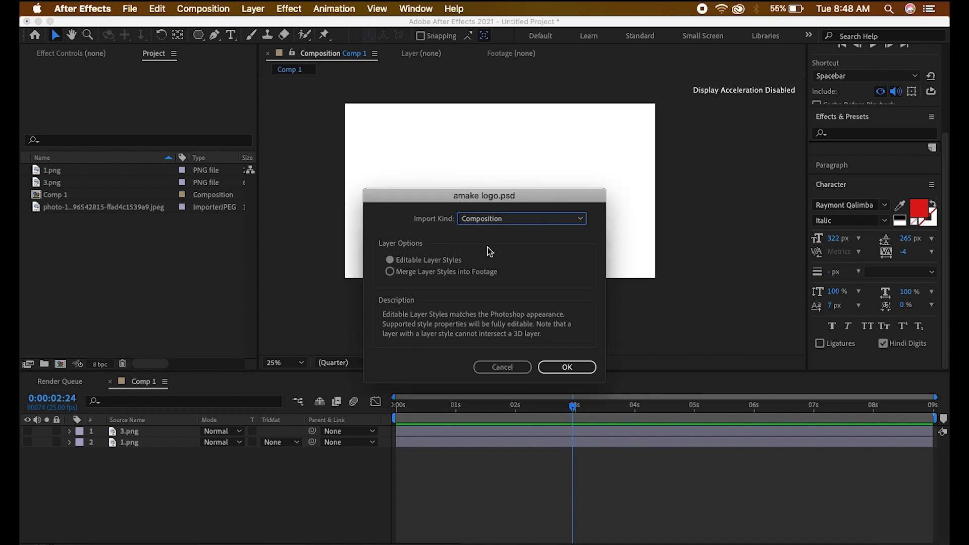
{"action": "left_click", "coordinate": [546, 363]}
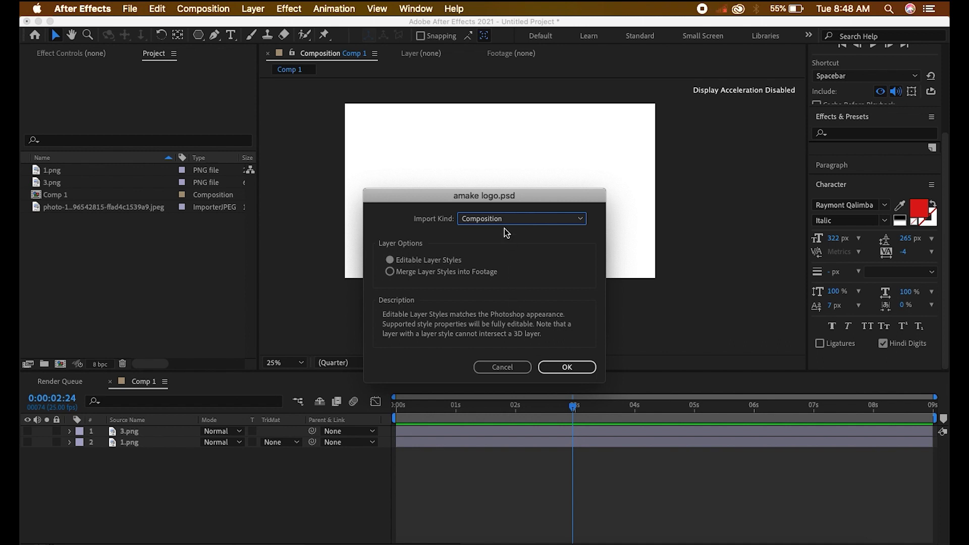
- Finish the import, then drag the amake logo composition into Comp 1 and select it
{"action": "left_click", "coordinate": [555, 369]}
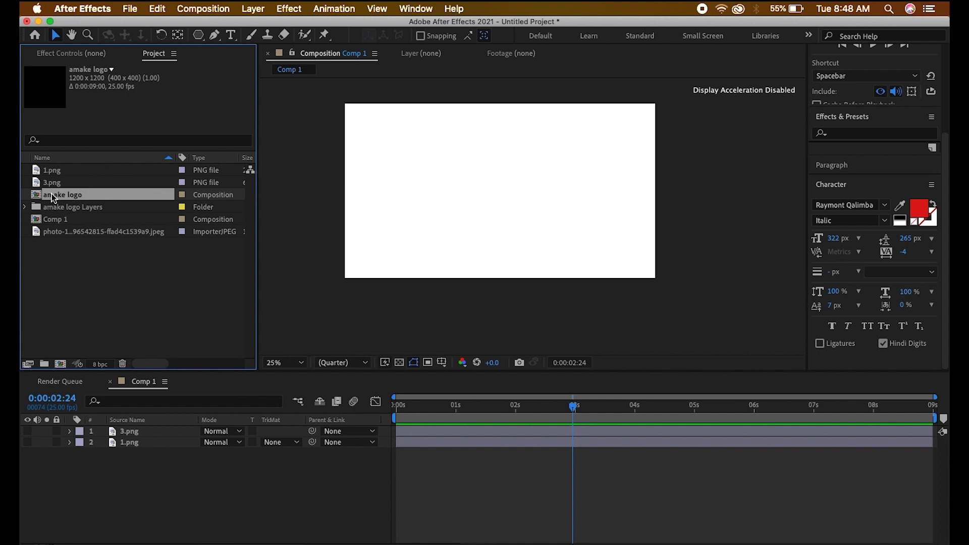
{"action": "mouse_move", "coordinate": [52, 194]}
{"action": "left_mouse_down"}
{"action": "mouse_move", "coordinate": [41, 217]}
{"action": "mouse_move", "coordinate": [51, 195]}
{"action": "left_mouse_up"}
{"action": "left_click_drag", "start_coordinate": [62, 192], "coordinate": [106, 472]}
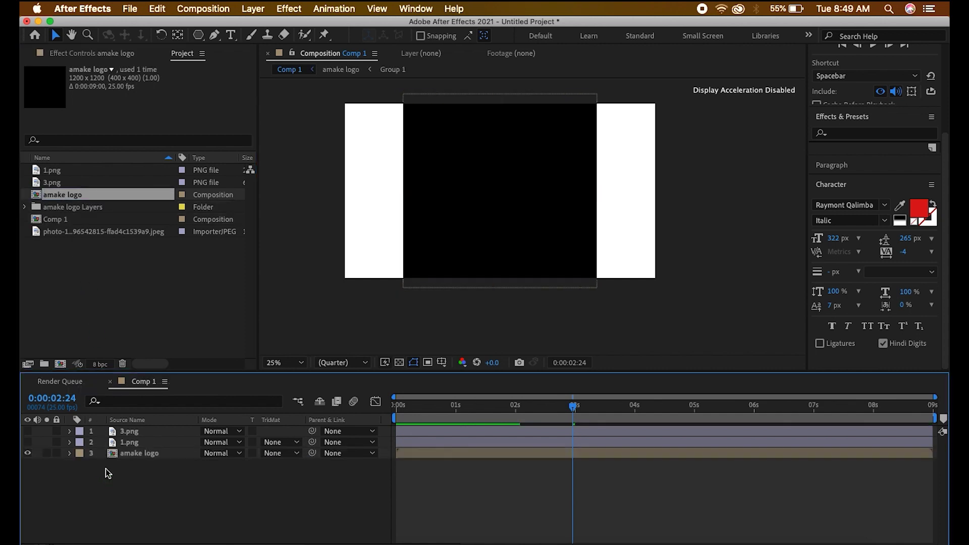
{"action": "left_click", "coordinate": [145, 451]}
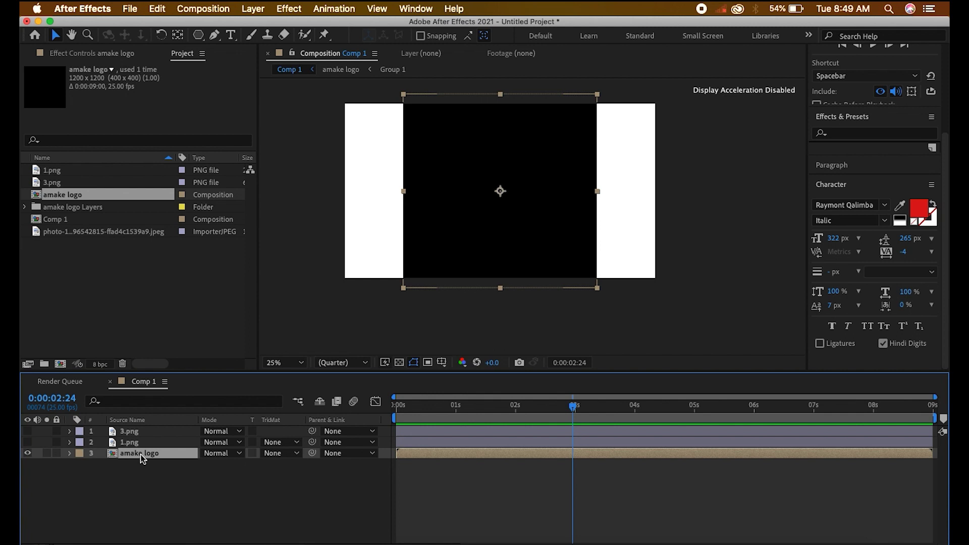
- Open the amake logo precomp, review its layers, then open Group 1 copy and select Ellipse 1
{"action": "double_click", "coordinate": [141, 454]}
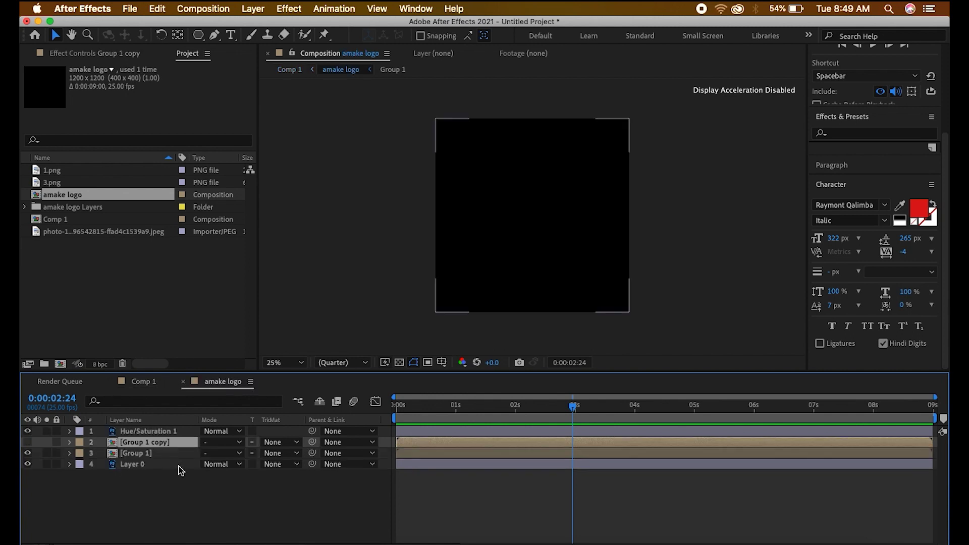
{"action": "left_click", "coordinate": [156, 465]}
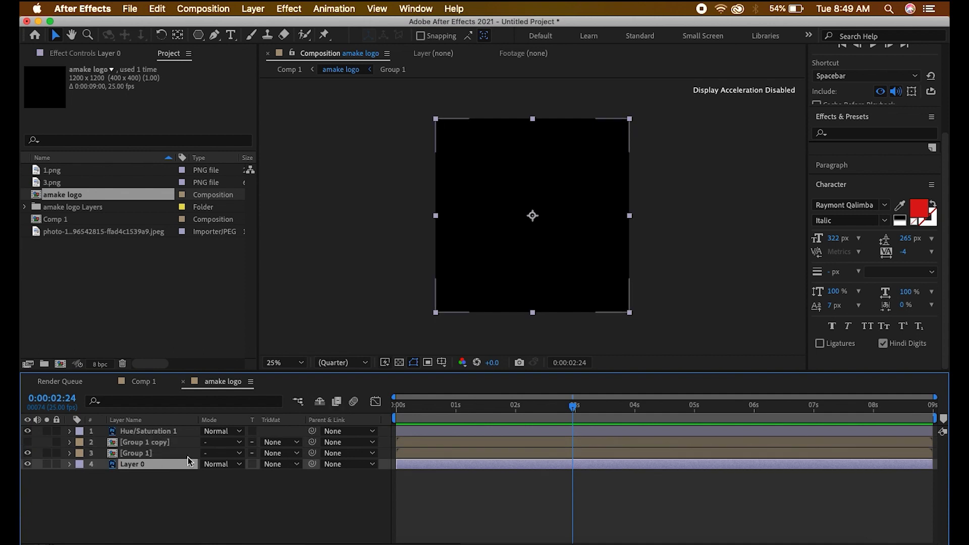
{"action": "left_click", "coordinate": [149, 478]}
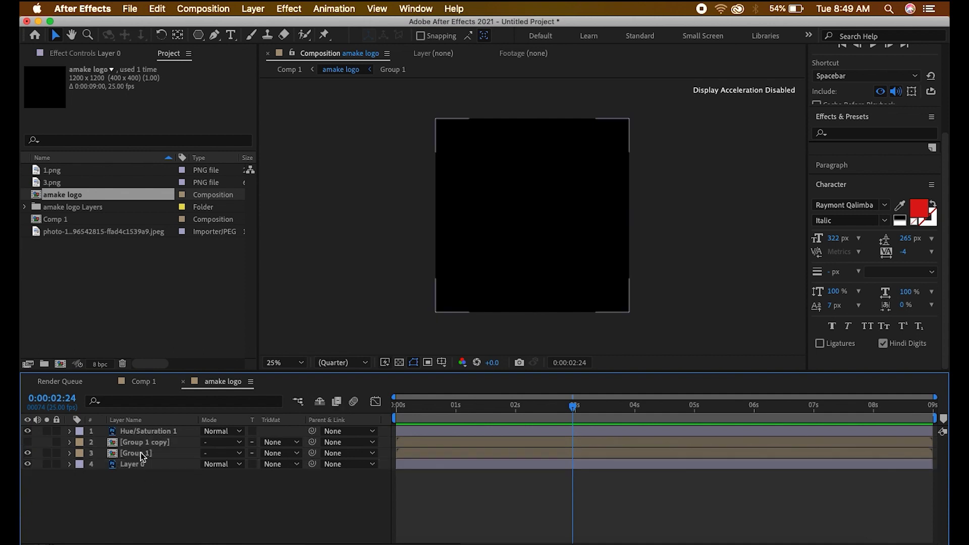
{"action": "left_click", "coordinate": [135, 445]}
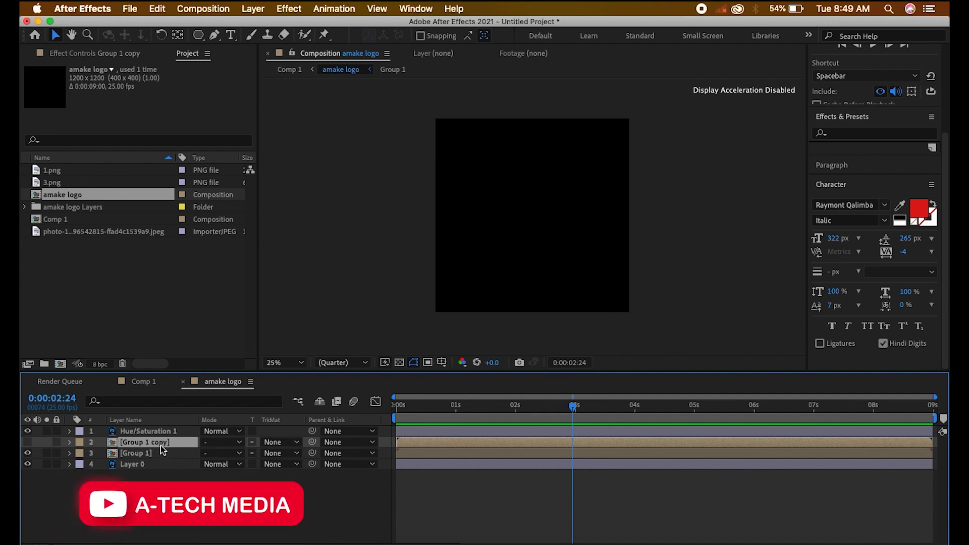
{"action": "left_click", "coordinate": [158, 461]}
{"action": "left_click", "coordinate": [151, 442]}
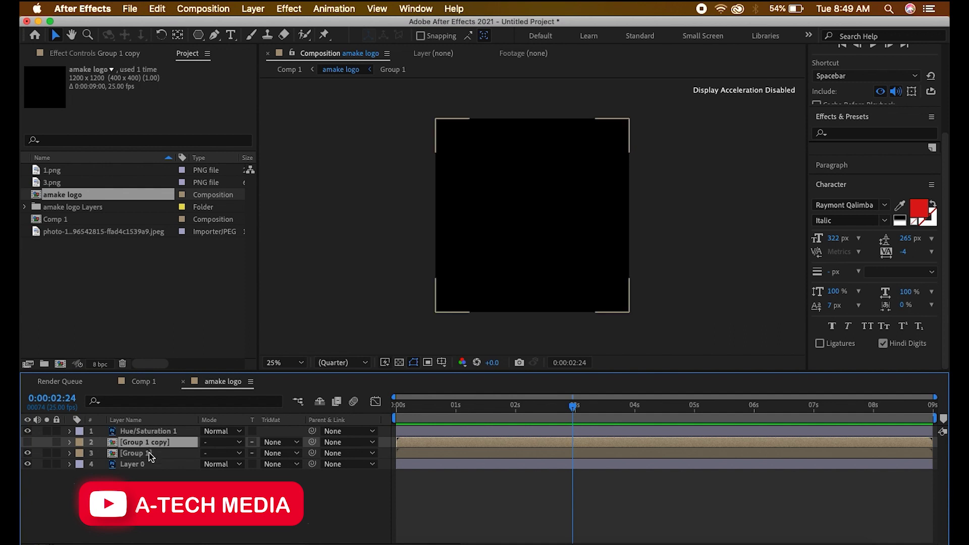
{"action": "left_click", "coordinate": [149, 453]}
{"action": "left_click", "coordinate": [126, 431]}
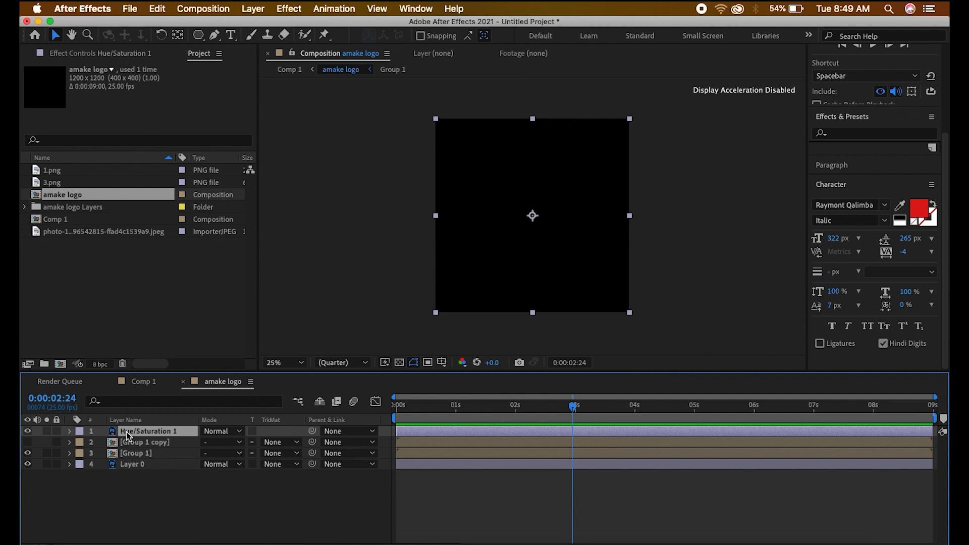
{"action": "double_click", "coordinate": [128, 442]}
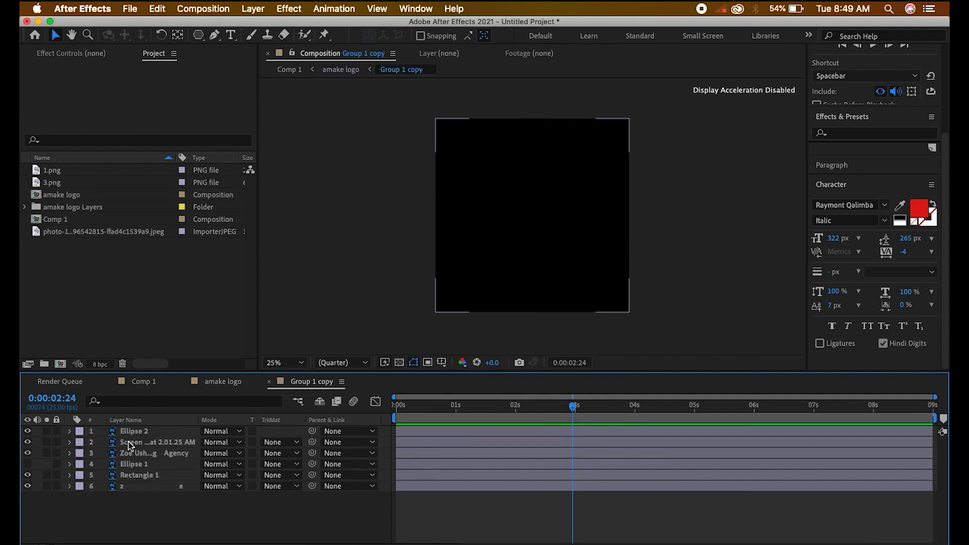
{"action": "left_click", "coordinate": [140, 464]}
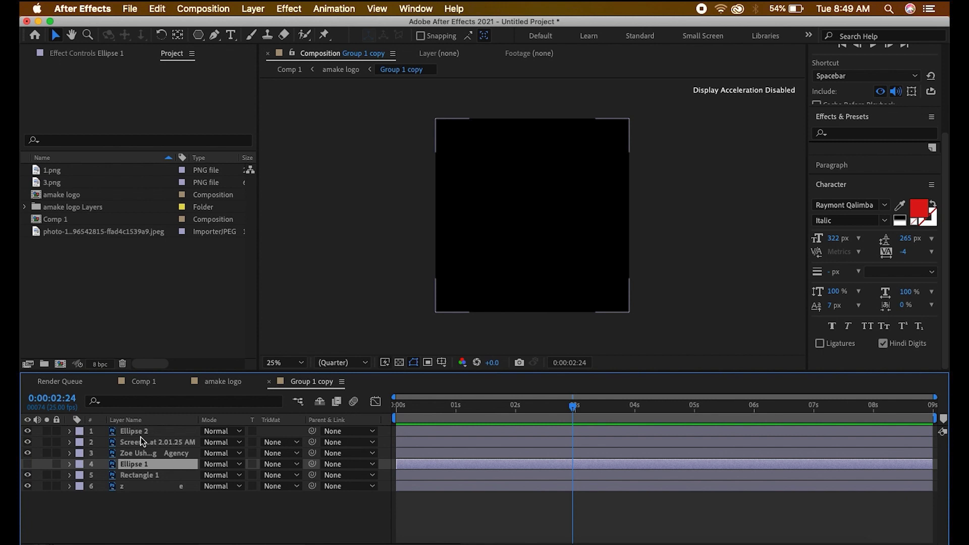
- Turn on the transparency grid behind the Zoe logo
{"action": "left_click", "coordinate": [141, 442]}
{"action": "left_click", "coordinate": [399, 363]}
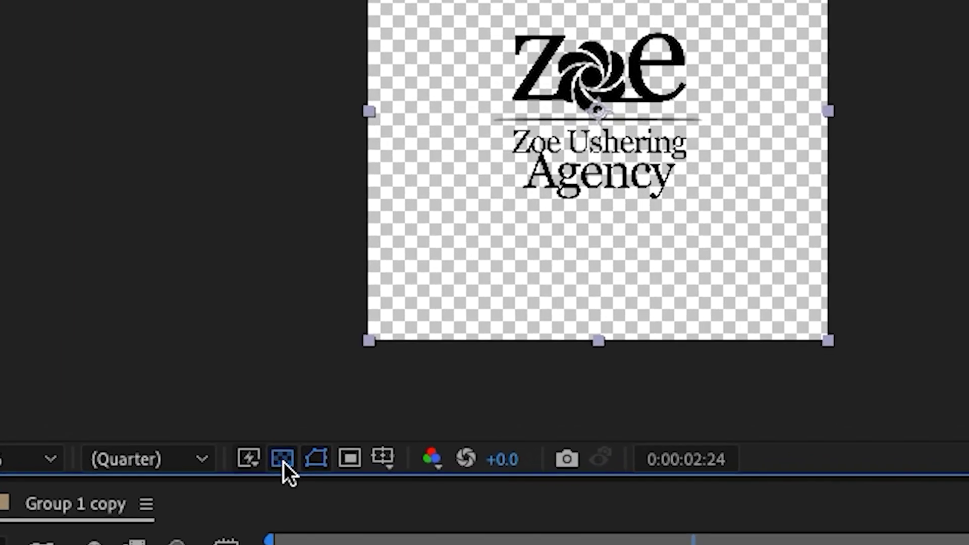
{"action": "left_click", "coordinate": [279, 457]}
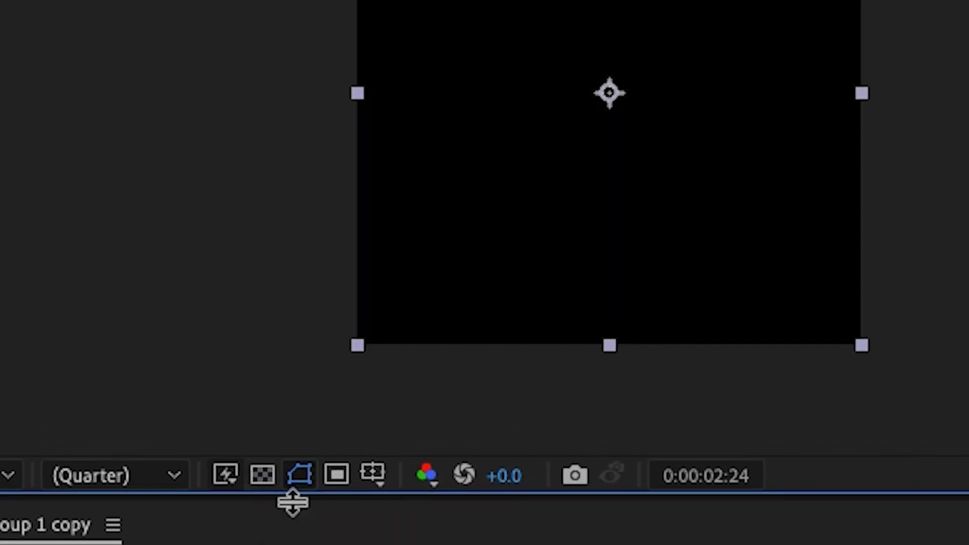
{"action": "left_click", "coordinate": [262, 475]}
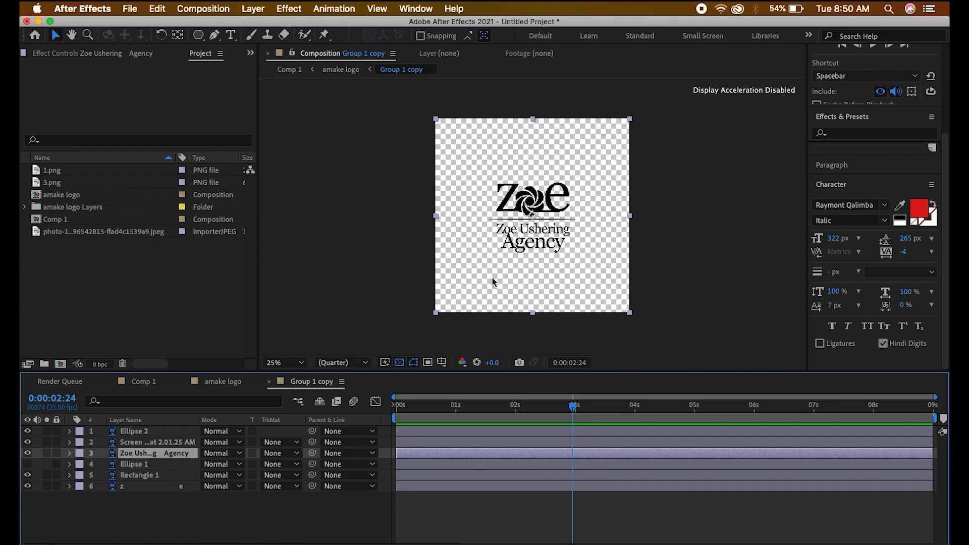
- Toggle the Zoe Ushering Agency text layer's visibility off and back on
{"action": "left_click", "coordinate": [141, 464]}
{"action": "left_click", "coordinate": [135, 458]}
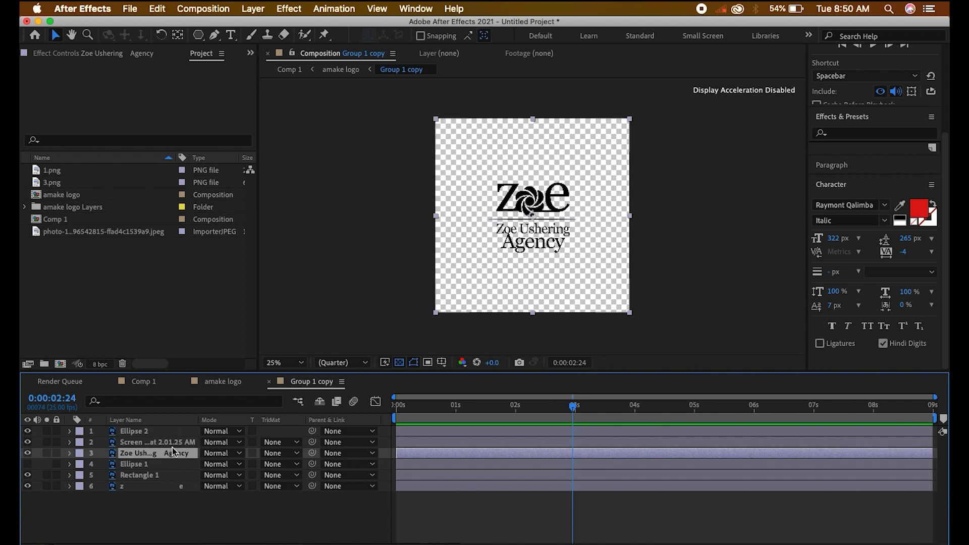
{"action": "left_click", "coordinate": [27, 453]}
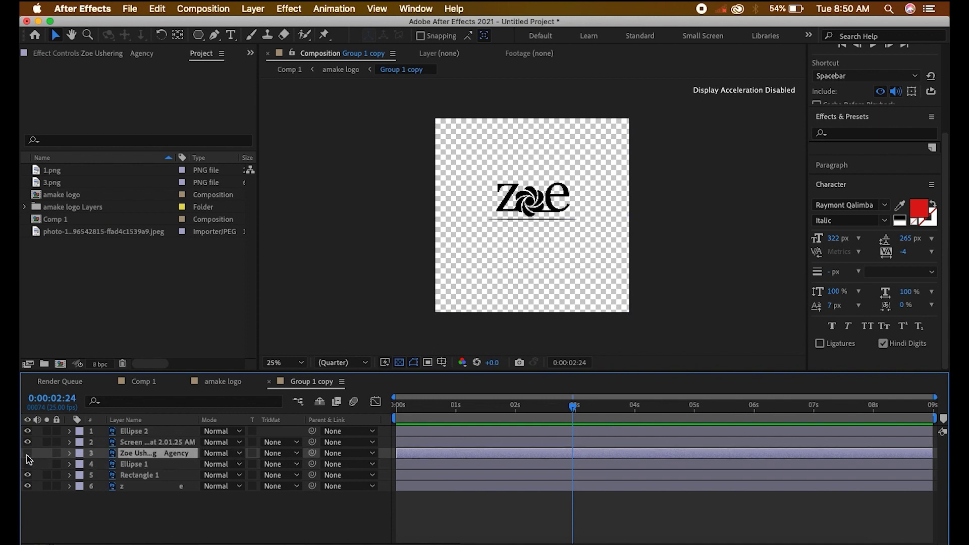
{"action": "left_click", "coordinate": [28, 453]}
{"action": "left_click", "coordinate": [28, 453]}
{"action": "left_click", "coordinate": [27, 453]}
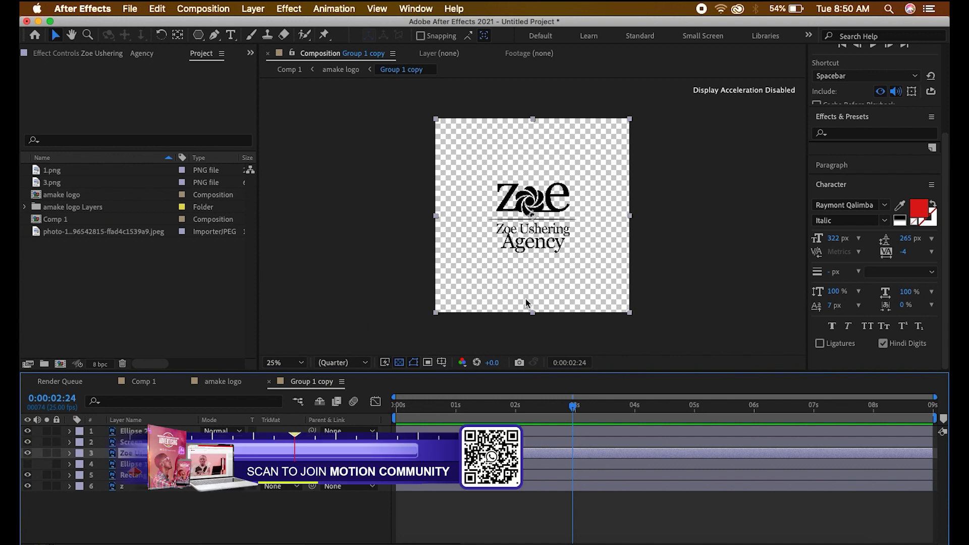
- Move the Zoe Ushering Agency text toward the lower right and nudge the logo image
{"action": "left_click_drag", "start_coordinate": [536, 245], "coordinate": [628, 255]}
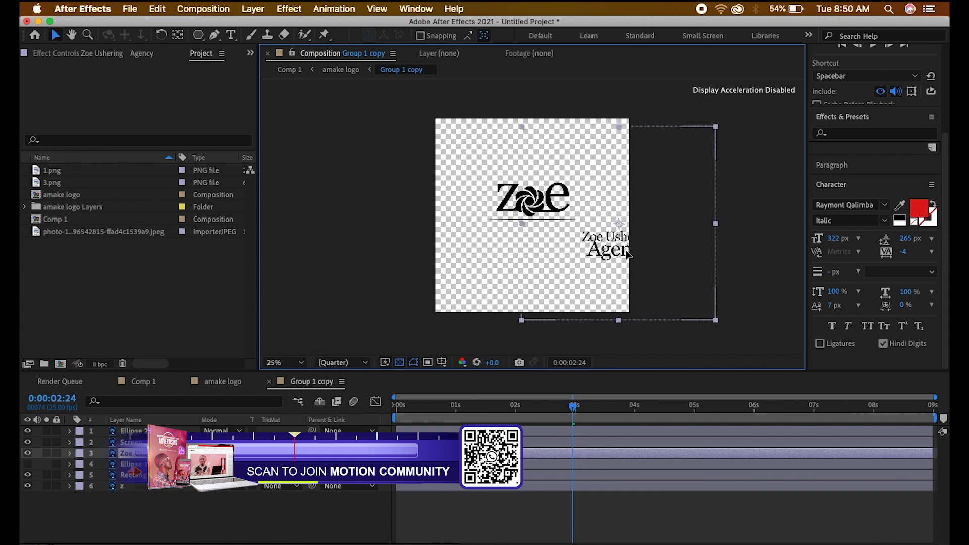
{"action": "left_click", "coordinate": [509, 212]}
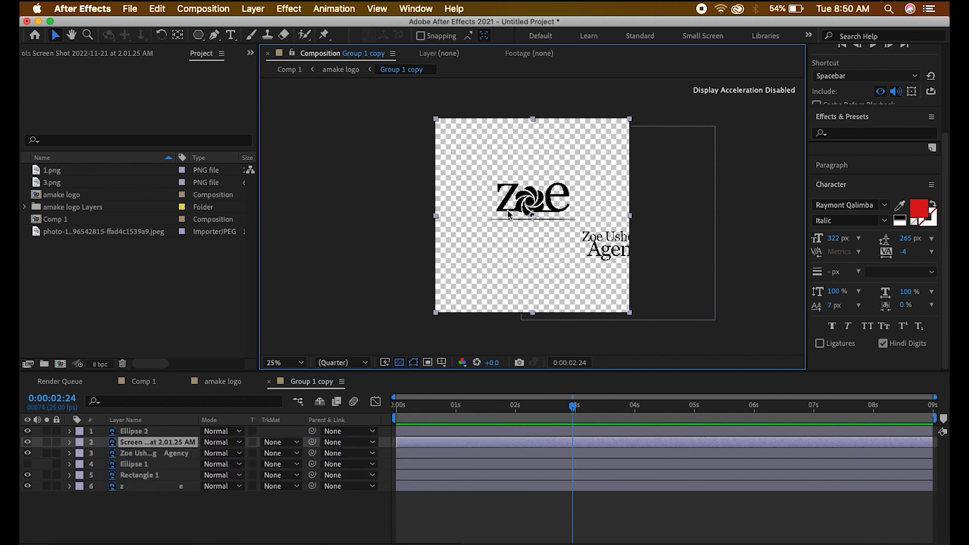
{"action": "left_click_drag", "start_coordinate": [508, 214], "coordinate": [540, 237]}
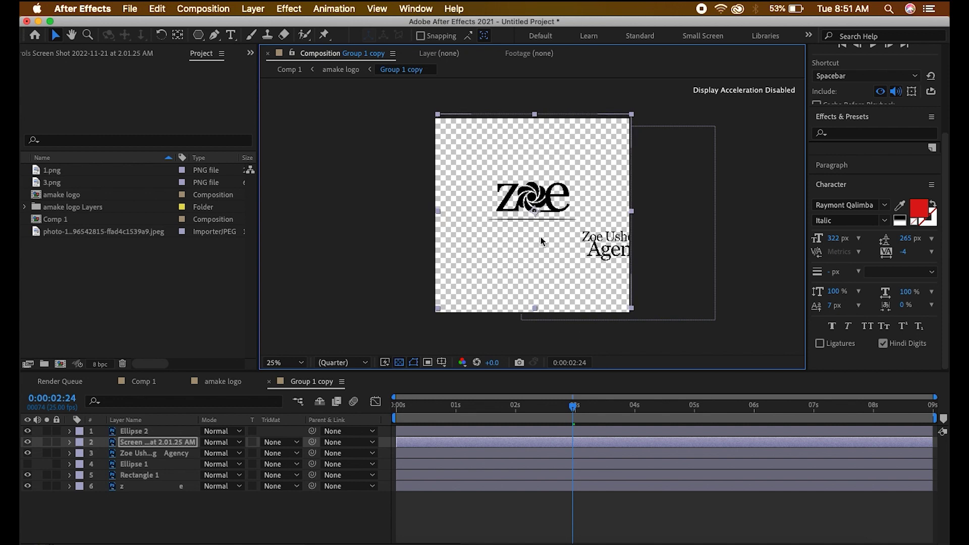
{"action": "left_click", "coordinate": [151, 453]}
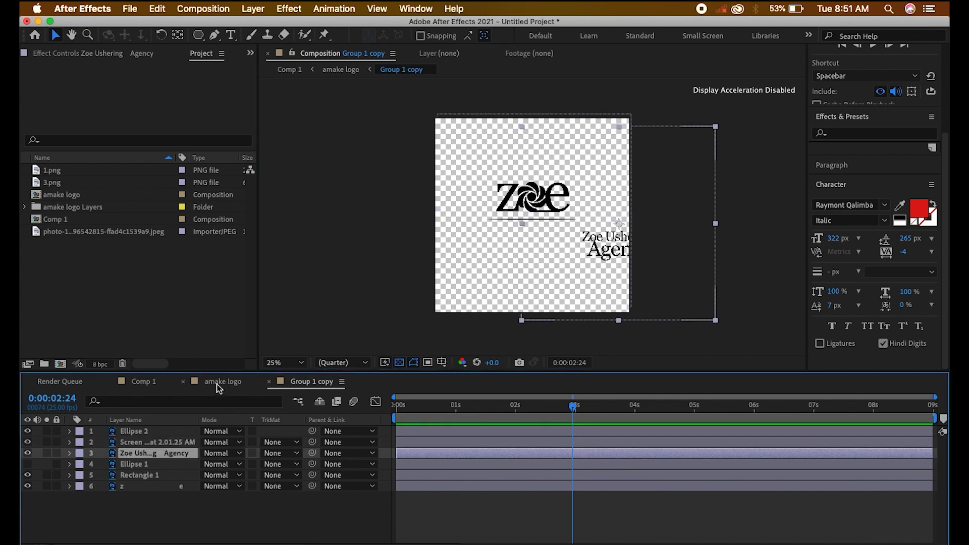
- Open the Group 1 precomp from amake logo and view the circular logo over transparency
{"action": "left_click", "coordinate": [218, 382]}
{"action": "double_click", "coordinate": [132, 453]}
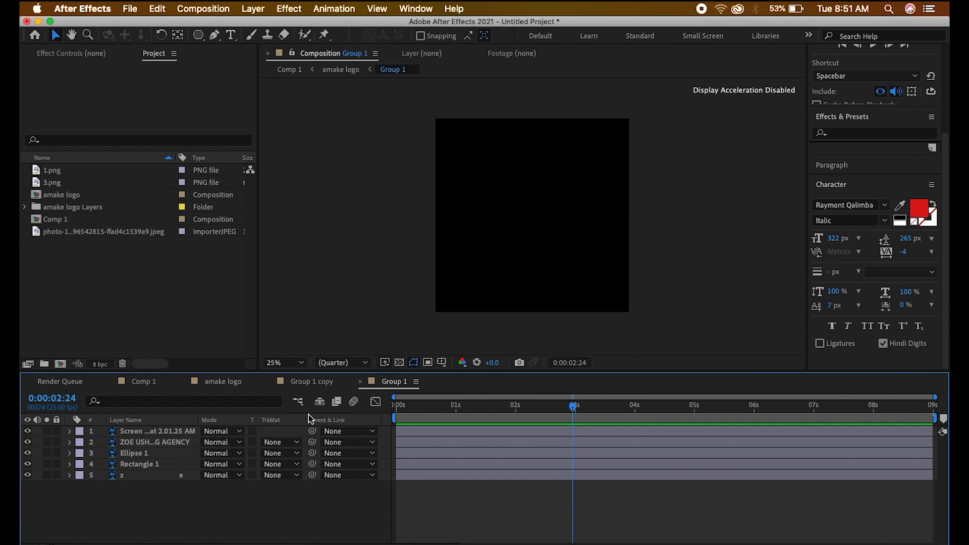
{"action": "left_click", "coordinate": [401, 366]}
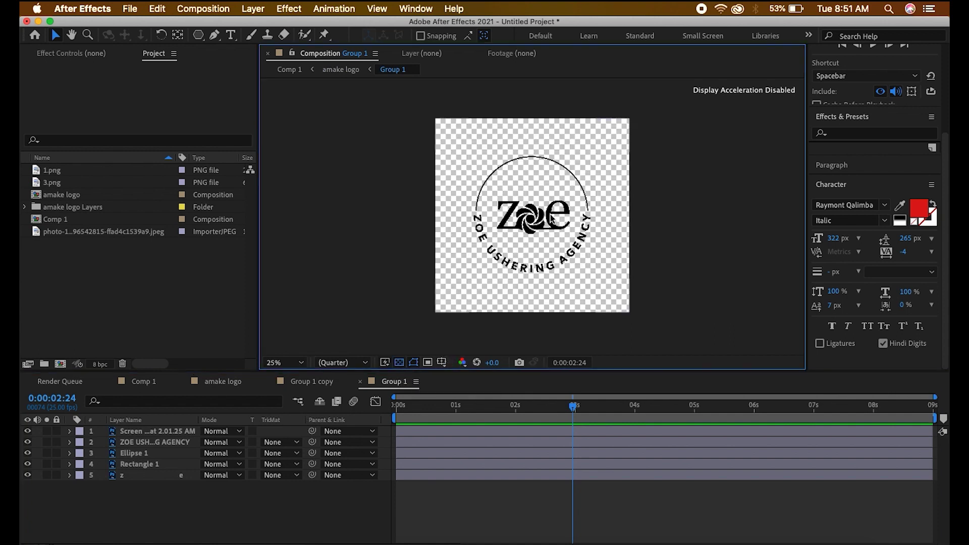